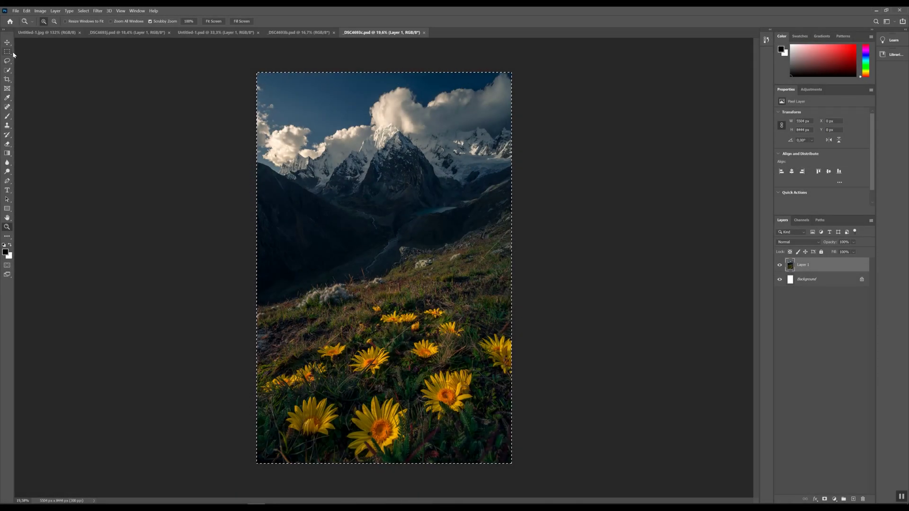
Select the Rectangular Marquee tool on the mountain-and-flowers photo
{"action": "left_click", "coordinate": [8, 51]}
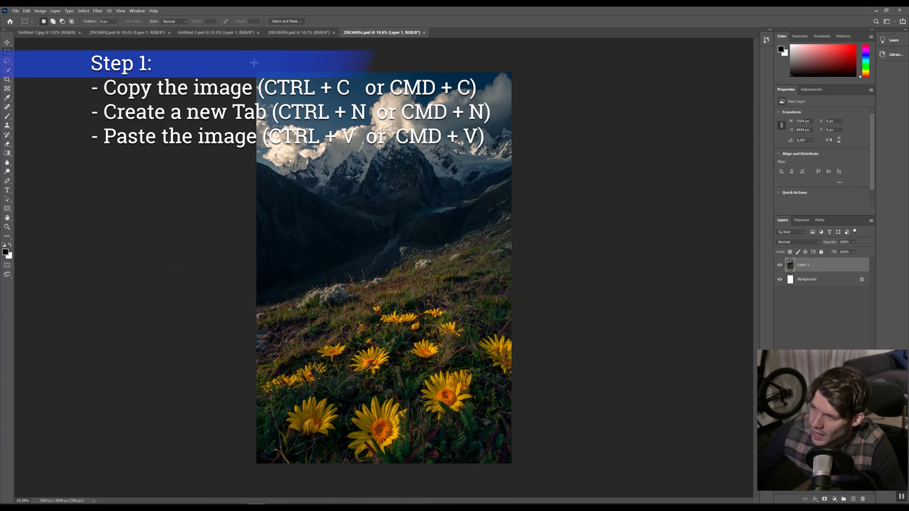
Copy the whole photo into a new clipboard-sized Untitled-1 document as Layer 1
{"action": "key", "text": "ctrl+a"}
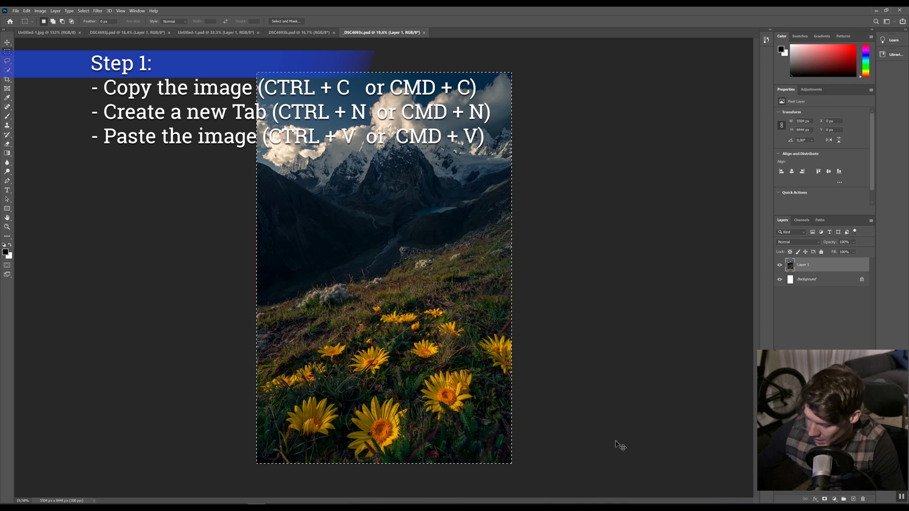
{"action": "key", "text": "ctrl+n"}
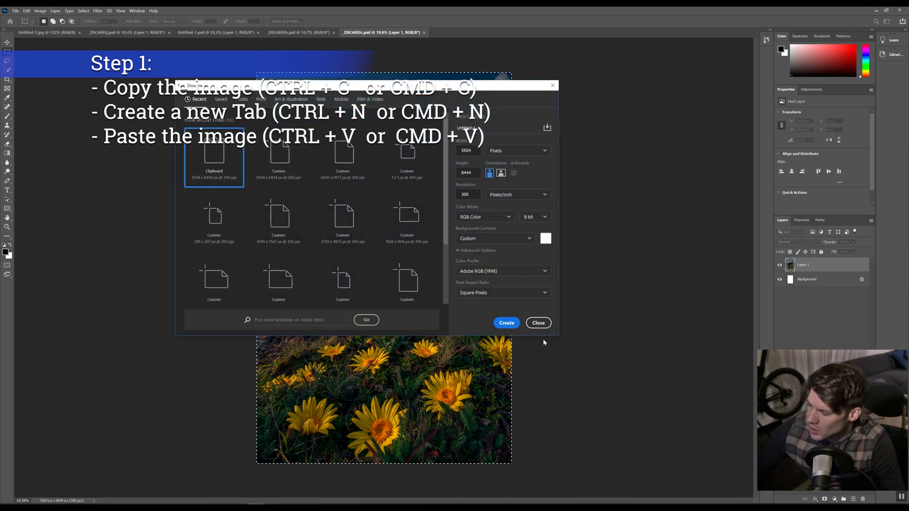
{"action": "left_click", "coordinate": [506, 323]}
{"action": "key", "text": "ctrl+v"}
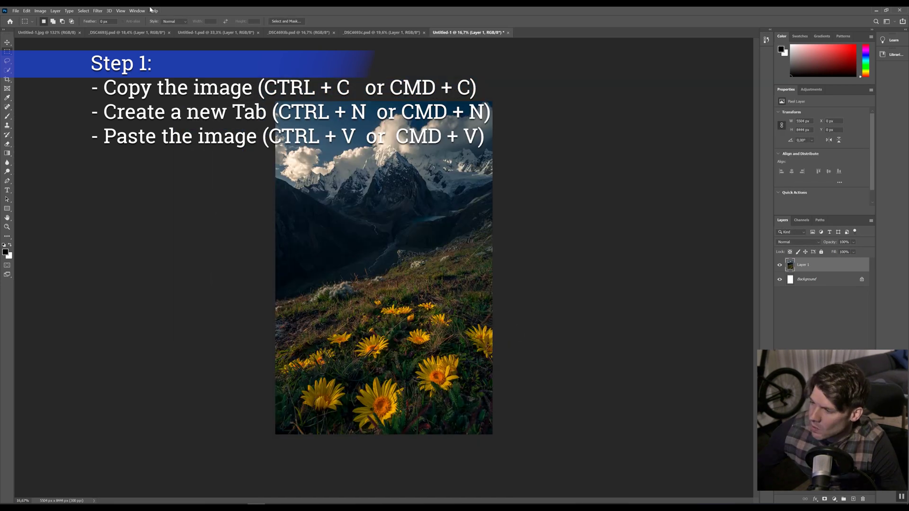
{"action": "left_click", "coordinate": [41, 11]}
Darken the pasted copy with Brightness -57 and Contrast -21
{"action": "mouse_move", "coordinate": [97, 31]}
{"action": "left_click", "coordinate": [133, 27]}
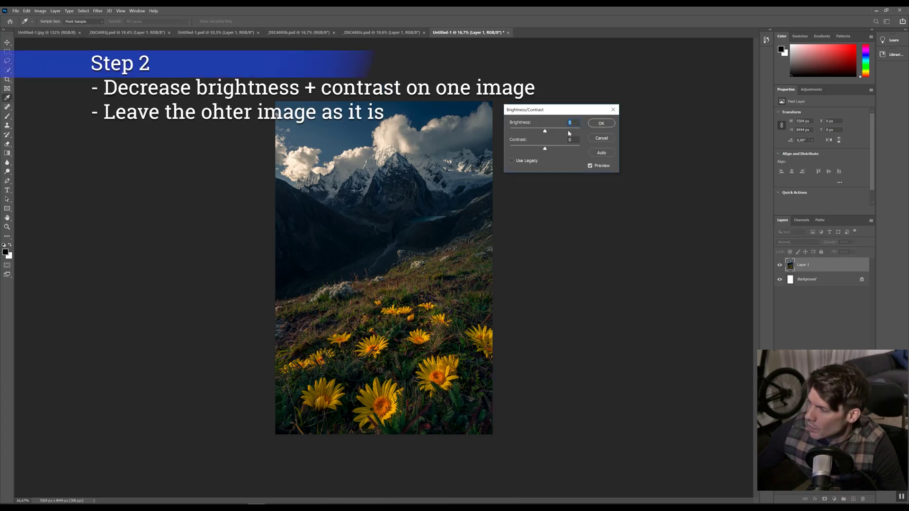
{"action": "left_click_drag", "start_coordinate": [541, 130], "coordinate": [531, 131]}
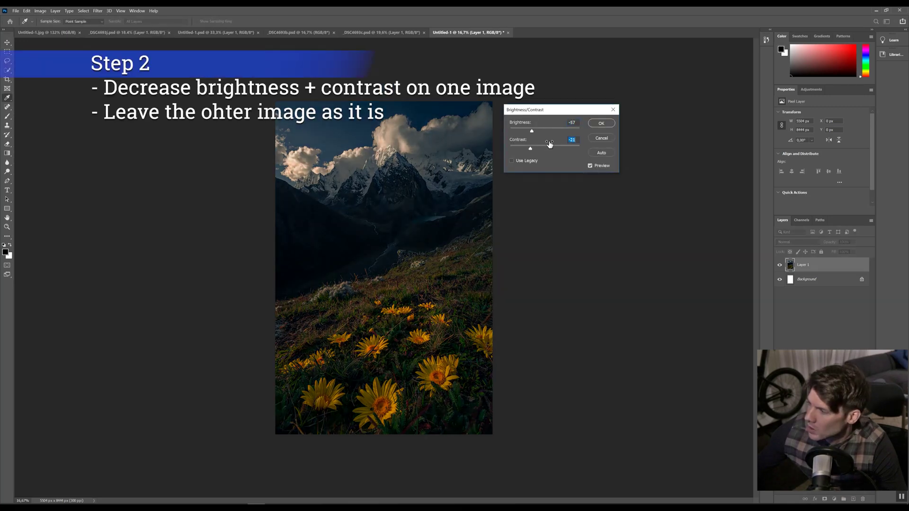
{"action": "left_click", "coordinate": [602, 122]}
Zoom the copy's view, then return to the original _DSC4693c.psd photo
{"action": "key", "text": "z"}
{"action": "scroll", "coordinate": [412, 167], "scroll_direction": "up", "scroll_amount": 2}
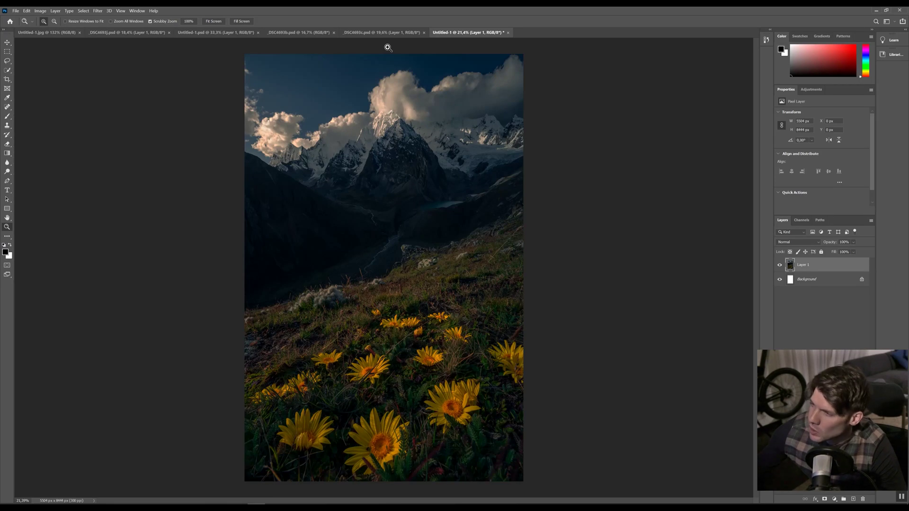
{"action": "left_click", "coordinate": [391, 33]}
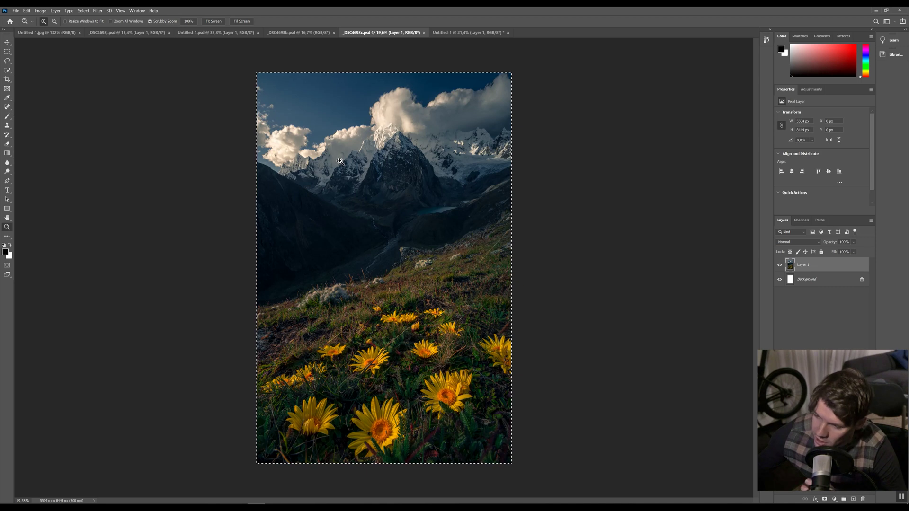
Shrink the Clone Stamp brush on Untitled-1, then bring the original _DSC4693c.psd forward
{"action": "left_click", "coordinate": [455, 32]}
{"action": "left_click", "coordinate": [7, 125]}
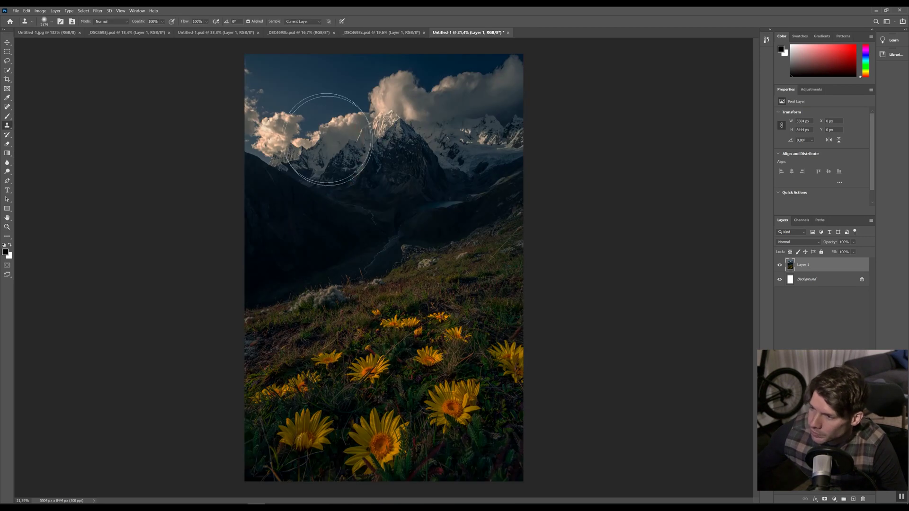
{"action": "key", "text": "bracketleft"}
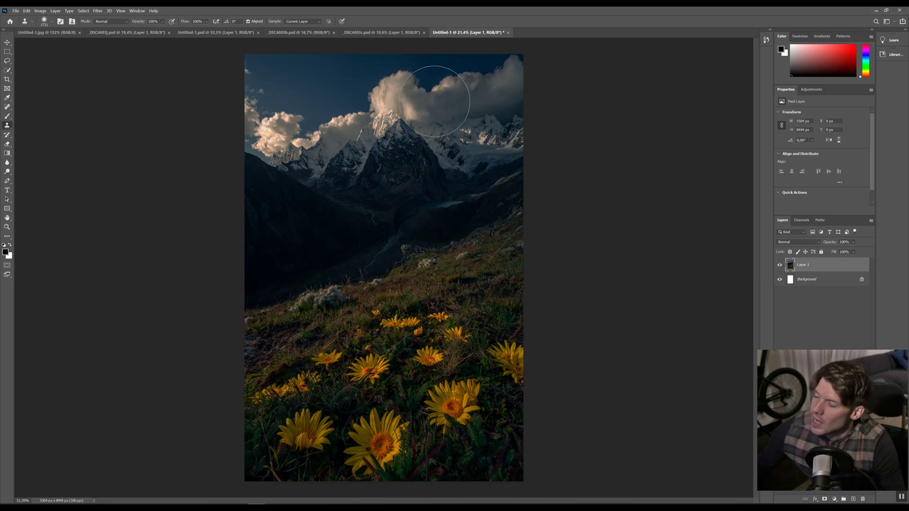
{"action": "left_click", "coordinate": [397, 33]}
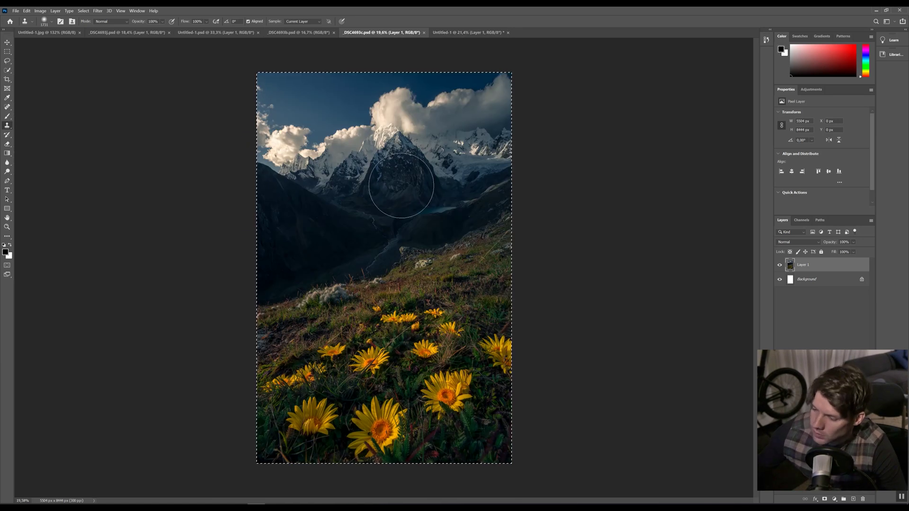
{"action": "key", "text": "z"}
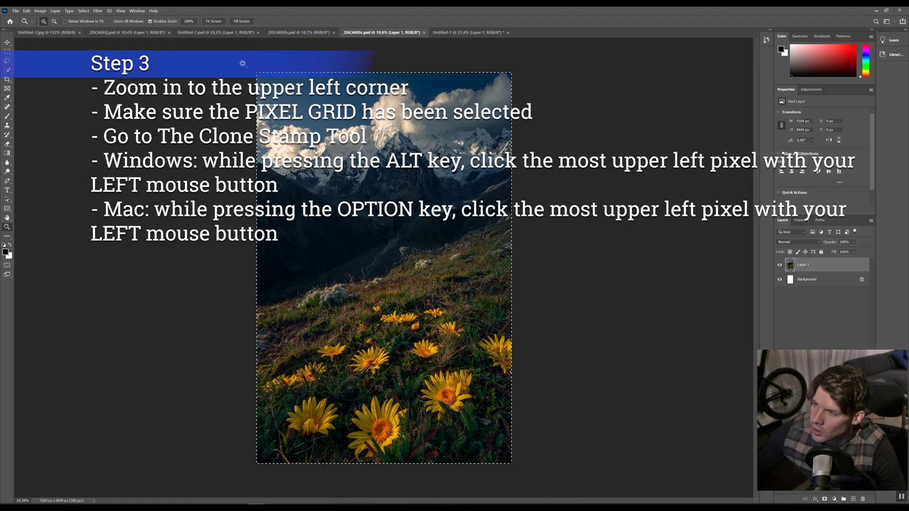
Zoom the original to 12800% at its top-left corner with Pixel Grid on, then return to Untitled-1
{"action": "left_click_drag", "start_coordinate": [296, 77], "coordinate": [437, 40]}
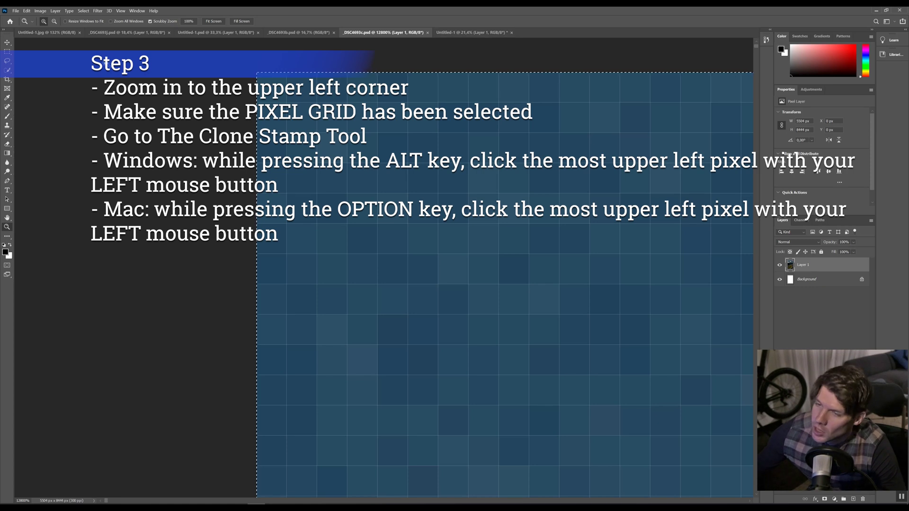
{"action": "left_click", "coordinate": [7, 125]}
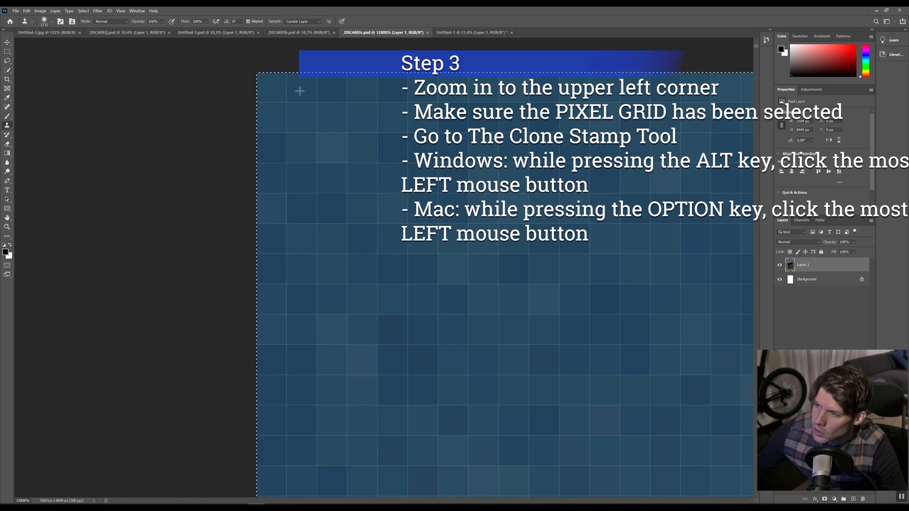
{"action": "left_click", "coordinate": [121, 11]}
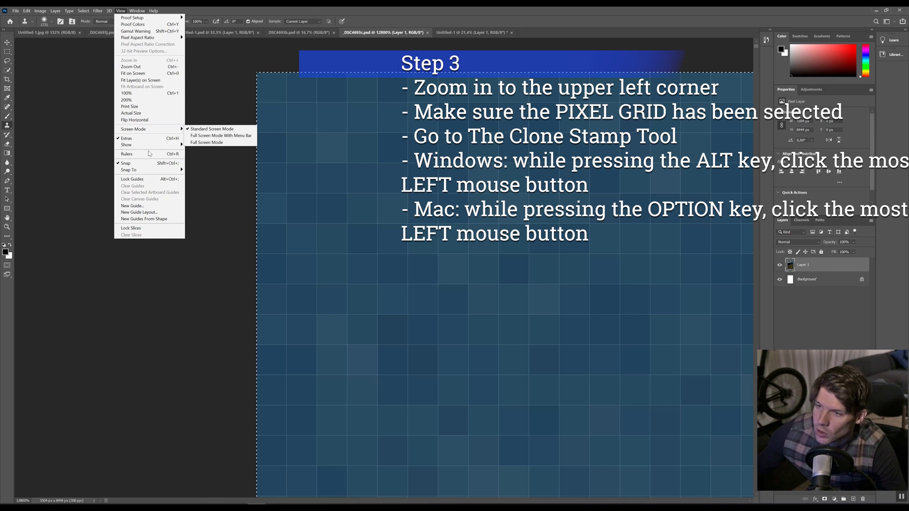
{"action": "mouse_move", "coordinate": [142, 145]}
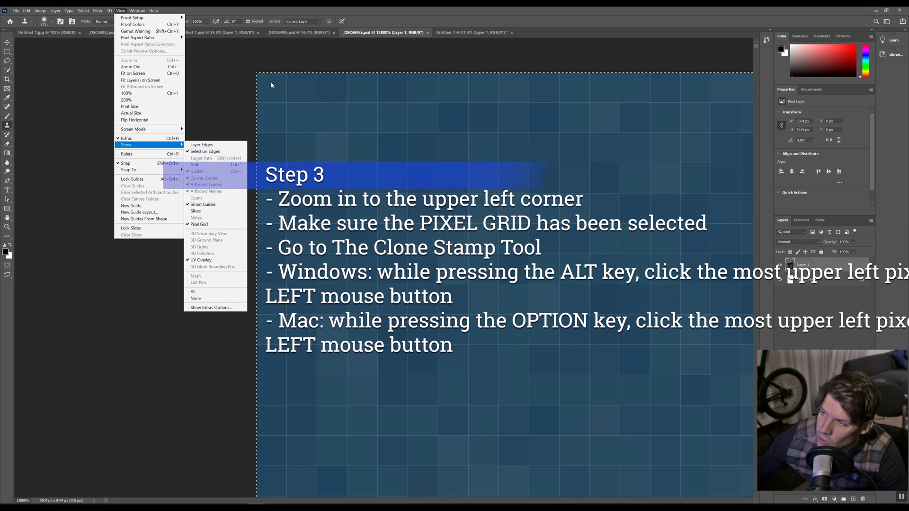
{"action": "left_click", "coordinate": [269, 74]}
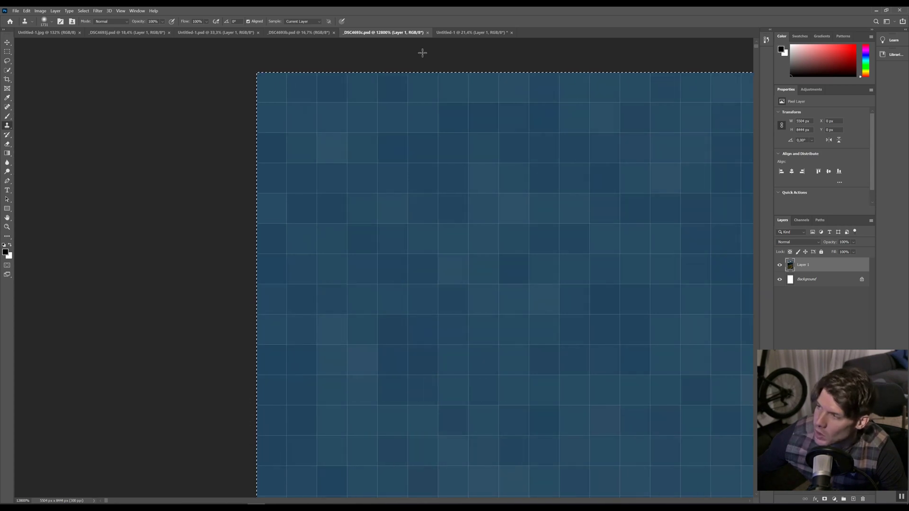
{"action": "left_click", "coordinate": [459, 34]}
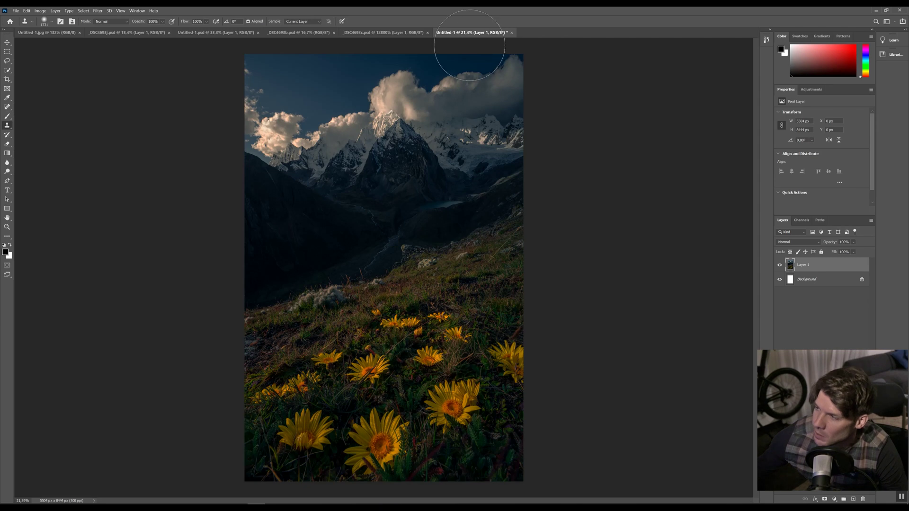
Enlarge the brush and try clone strokes over the dark peaks, undoing both
{"action": "key", "text": "bracketright"}
{"action": "key", "text": "bracketright"}
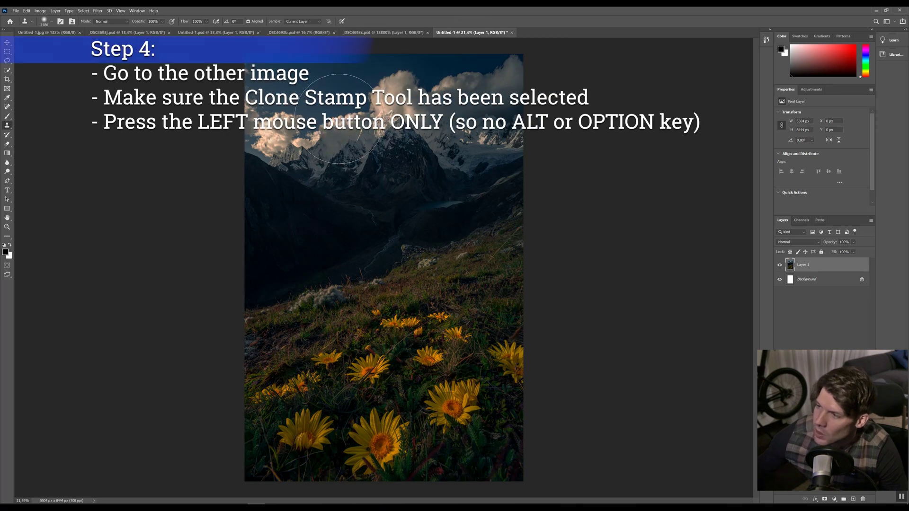
{"action": "left_click", "coordinate": [322, 135]}
{"action": "key", "text": "ctrl+z"}
{"action": "left_click", "coordinate": [294, 122]}
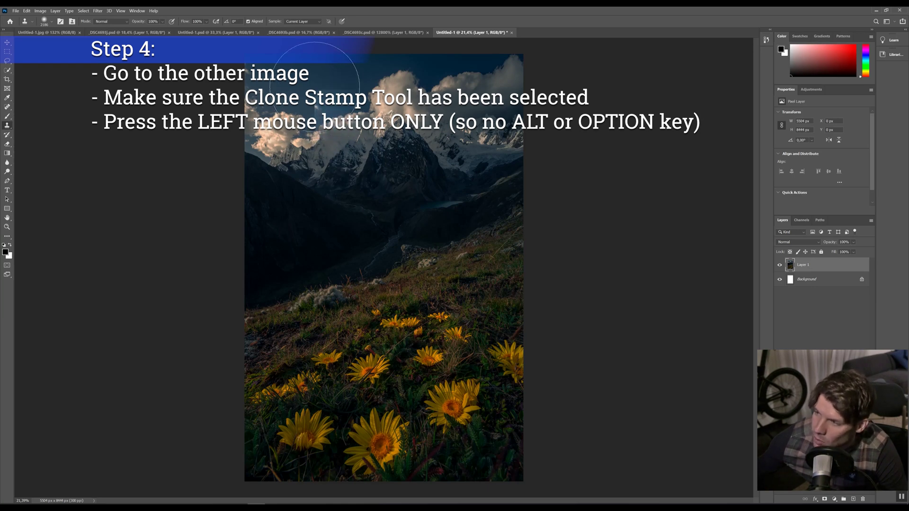
{"action": "mouse_move", "coordinate": [348, 91]}
{"action": "left_mouse_down"}
{"action": "mouse_move", "coordinate": [393, 96]}
{"action": "mouse_move", "coordinate": [431, 115]}
{"action": "mouse_move", "coordinate": [411, 154]}
{"action": "mouse_move", "coordinate": [445, 123]}
{"action": "mouse_move", "coordinate": [469, 130]}
{"action": "mouse_move", "coordinate": [436, 126]}
{"action": "mouse_move", "coordinate": [487, 144]}
{"action": "mouse_move", "coordinate": [427, 116]}
{"action": "mouse_move", "coordinate": [409, 94]}
{"action": "mouse_move", "coordinate": [497, 136]}
{"action": "mouse_move", "coordinate": [463, 133]}
{"action": "left_mouse_up"}
{"action": "key", "text": "ctrl+z"}
{"action": "key", "text": "ctrl+z"}
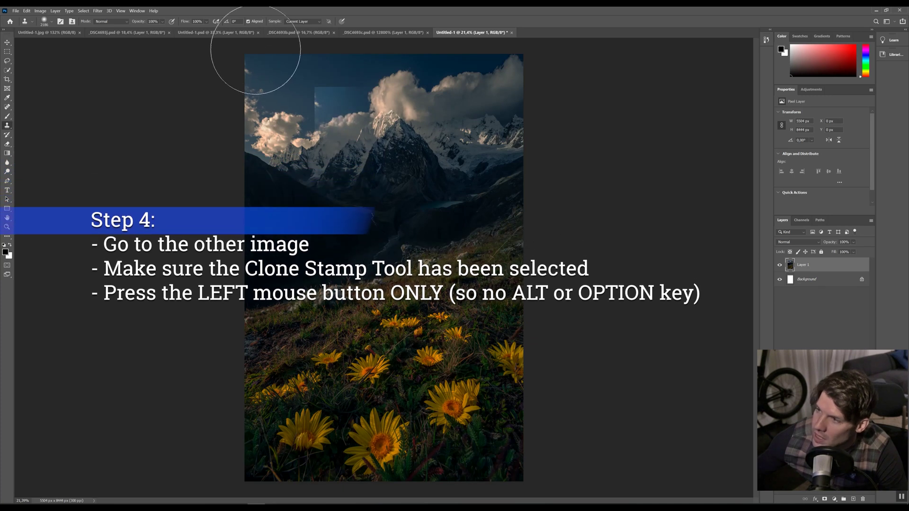
Zoom both documents to their top-left corners and stamp sampled pixels into Untitled-1's corner
{"action": "left_click", "coordinate": [398, 32]}
{"action": "key", "text": "z"}
{"action": "left_click_drag", "start_coordinate": [416, 107], "coordinate": [360, 108]}
{"action": "left_click", "coordinate": [7, 126]}
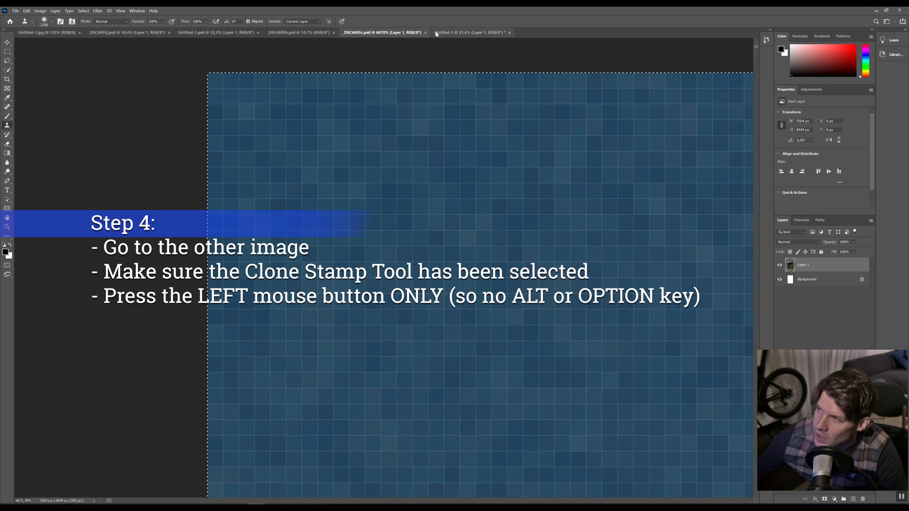
{"action": "left_click", "coordinate": [469, 32]}
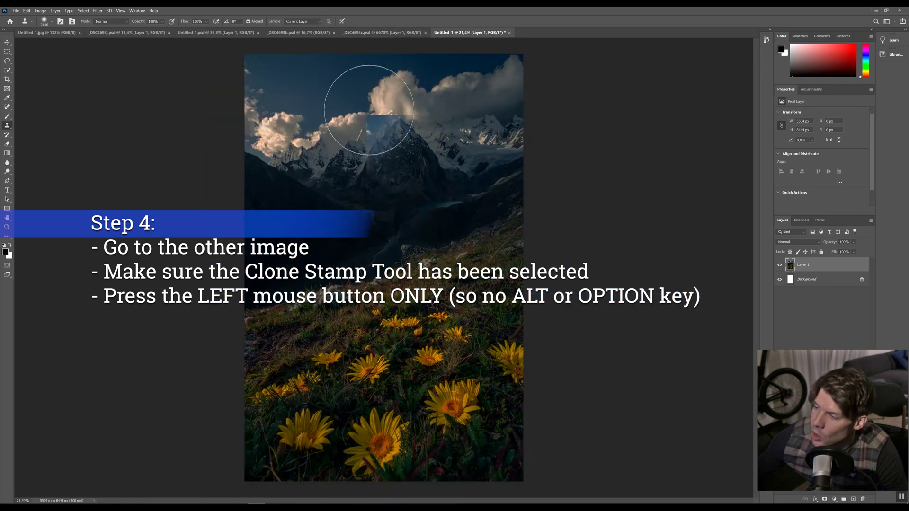
{"action": "key", "text": "z"}
{"action": "mouse_move", "coordinate": [235, 44]}
{"action": "left_mouse_down"}
{"action": "mouse_move", "coordinate": [272, 35]}
{"action": "mouse_move", "coordinate": [362, 45]}
{"action": "left_mouse_up"}
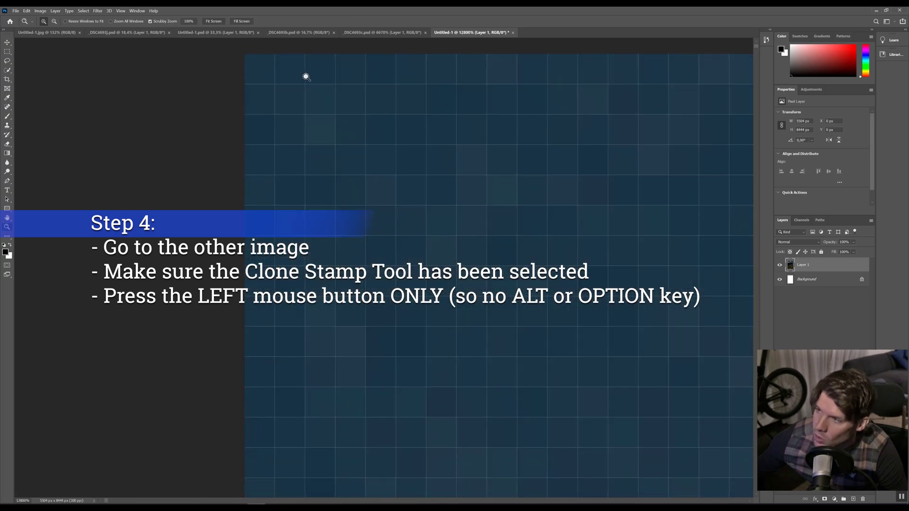
{"action": "left_click", "coordinate": [7, 126]}
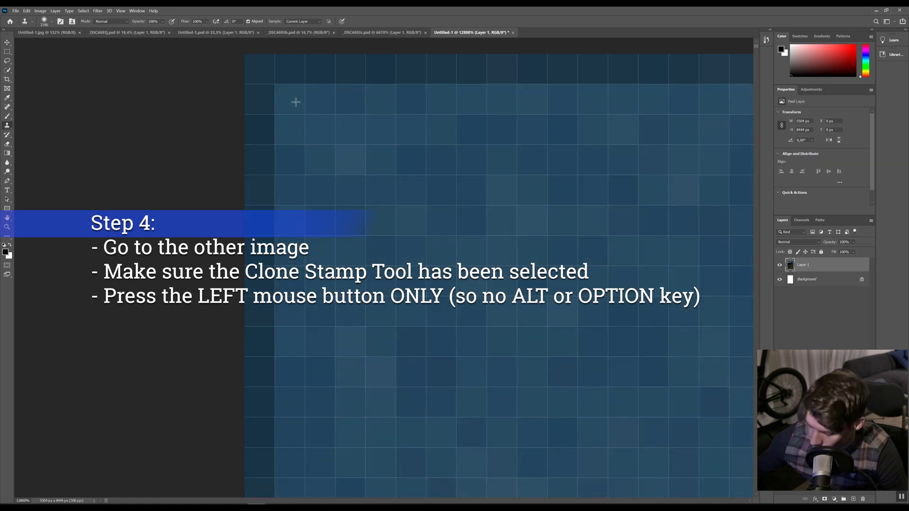
{"action": "left_click", "coordinate": [273, 90]}
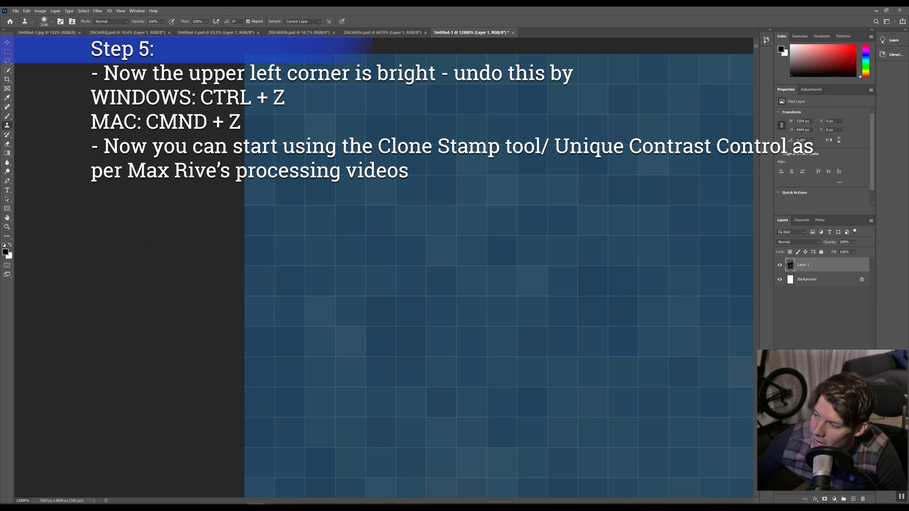
Undo the bright corner stamp and resize the clone brush to 1829
{"action": "key", "text": "ctrl+0"}
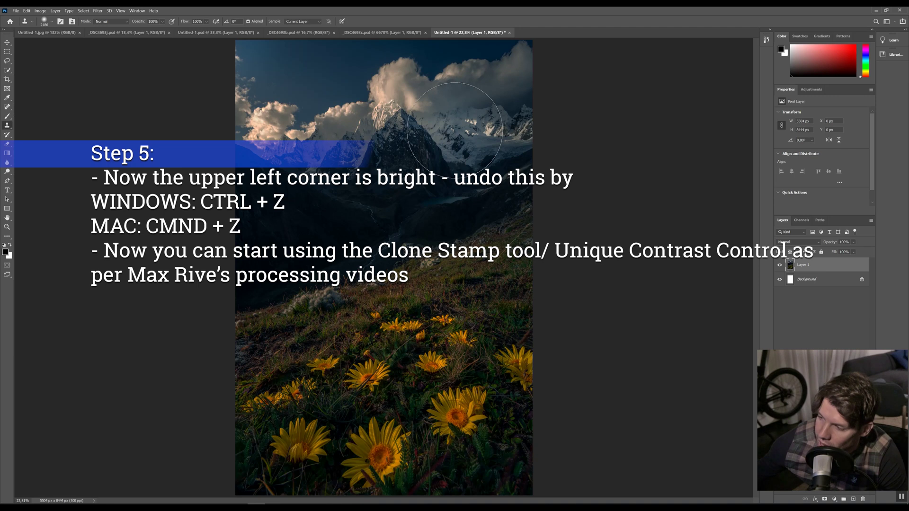
{"action": "key", "text": "ctrl+z"}
{"action": "key", "text": "bracketleft"}
{"action": "key", "text": "bracketleft"}
{"action": "key", "text": "bracketleft"}
{"action": "key", "text": "bracketleft"}
{"action": "key", "text": "bracketleft"}
{"action": "key", "text": "bracketleft"}
{"action": "key", "text": "bracketleft"}
{"action": "key", "text": "bracketleft"}
{"action": "key", "text": "bracketleft"}
{"action": "key", "text": "bracketleft"}
{"action": "key", "text": "bracketleft"}
{"action": "key", "text": "bracketleft"}
{"action": "key", "text": "bracketleft"}
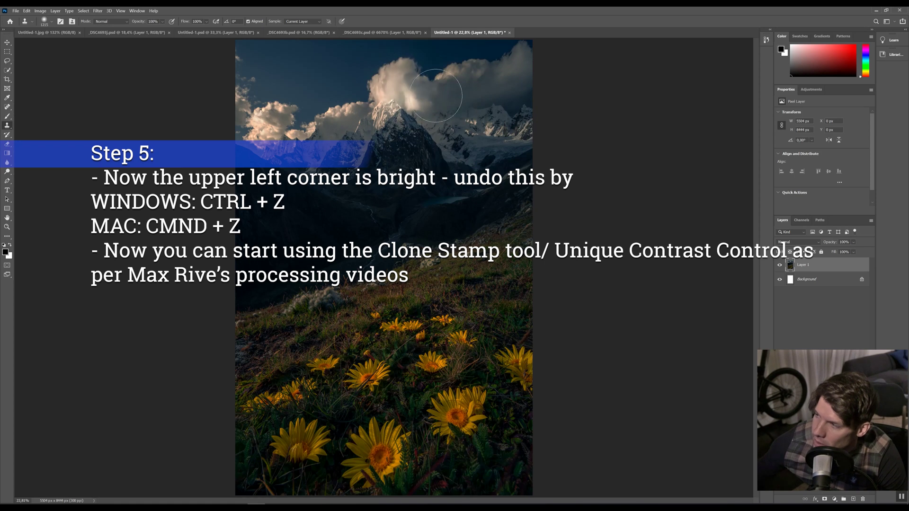
{"action": "mouse_move", "coordinate": [392, 88]}
{"action": "left_mouse_down"}
{"action": "mouse_move", "coordinate": [416, 88]}
{"action": "mouse_move", "coordinate": [376, 89]}
{"action": "left_mouse_up"}
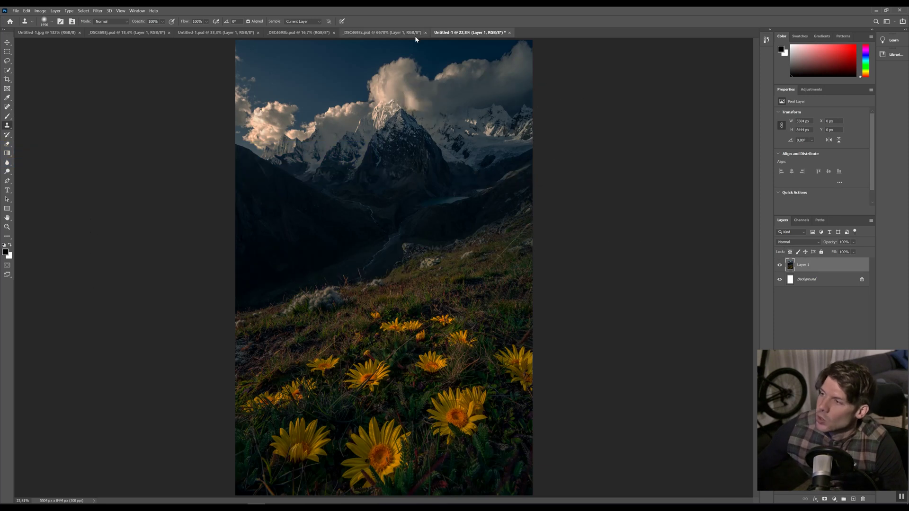
{"action": "key", "text": "z"}
{"action": "left_click_drag", "start_coordinate": [409, 86], "coordinate": [513, 97]}
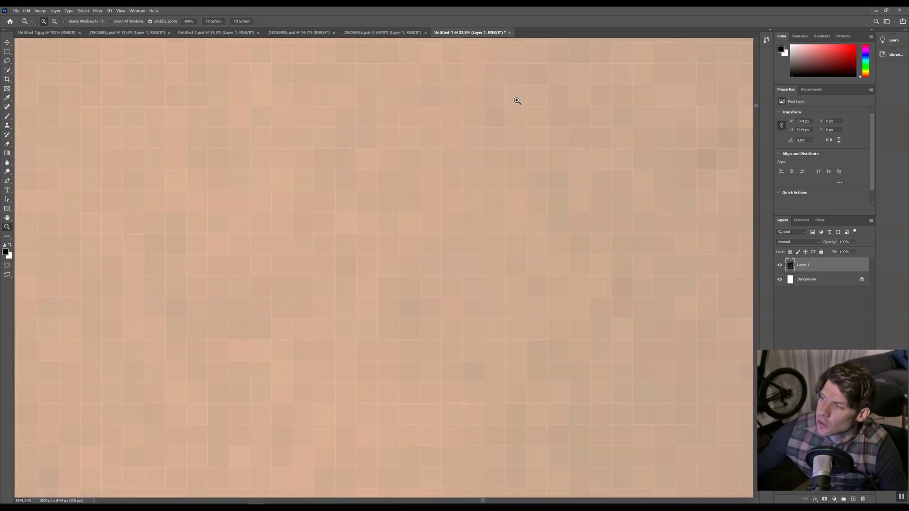
{"action": "left_click", "coordinate": [7, 51]}
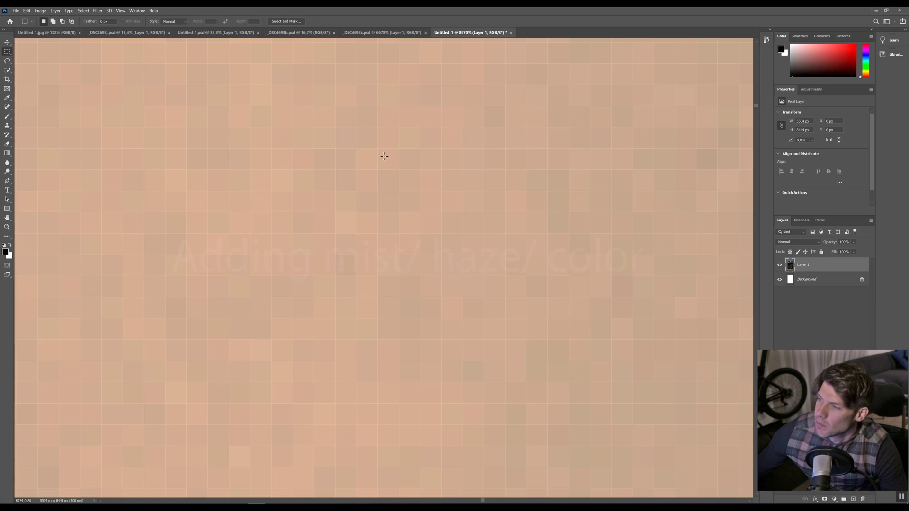
Select a trial single pixel and zoom around the mountains to find mist
{"action": "left_click_drag", "start_coordinate": [384, 156], "coordinate": [390, 158]}
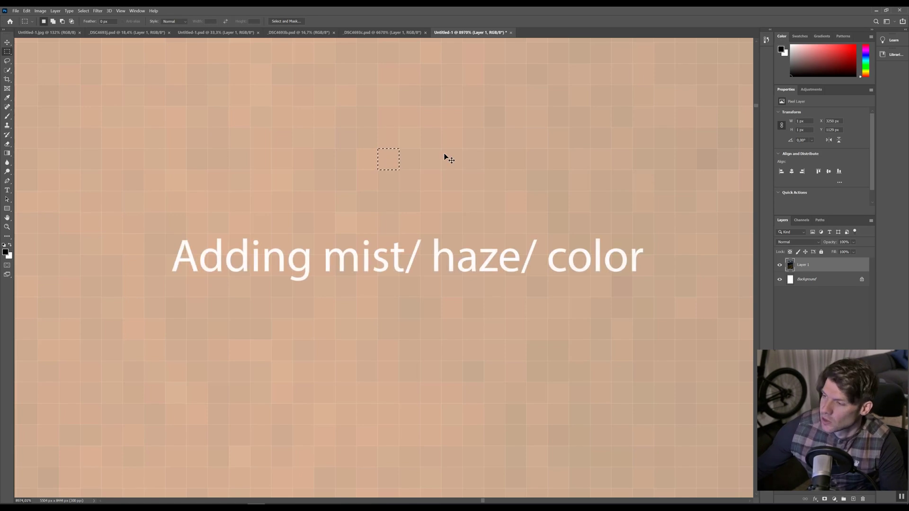
{"action": "key", "text": "z"}
{"action": "left_click", "coordinate": [506, 157]}
{"action": "left_click_drag", "start_coordinate": [488, 179], "coordinate": [426, 183]}
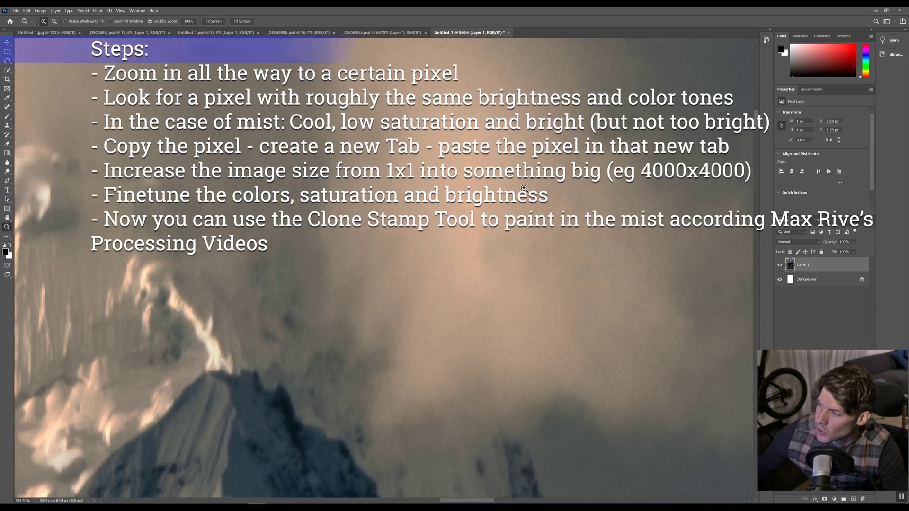
{"action": "left_click_drag", "start_coordinate": [490, 197], "coordinate": [502, 191]}
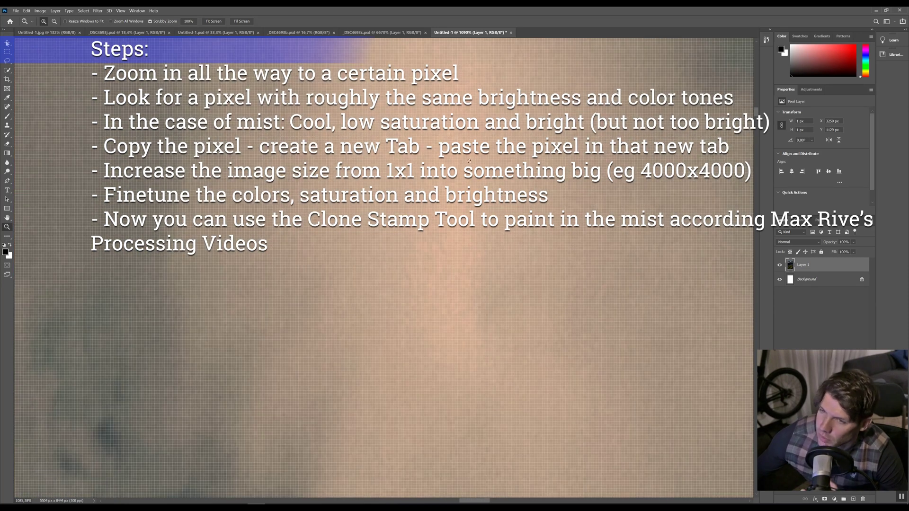
Select one misty pixel and create a new 1×1 px document for it
{"action": "left_click", "coordinate": [7, 51]}
{"action": "key", "text": "z"}
{"action": "left_click", "coordinate": [57, 124]}
{"action": "left_click", "coordinate": [9, 53]}
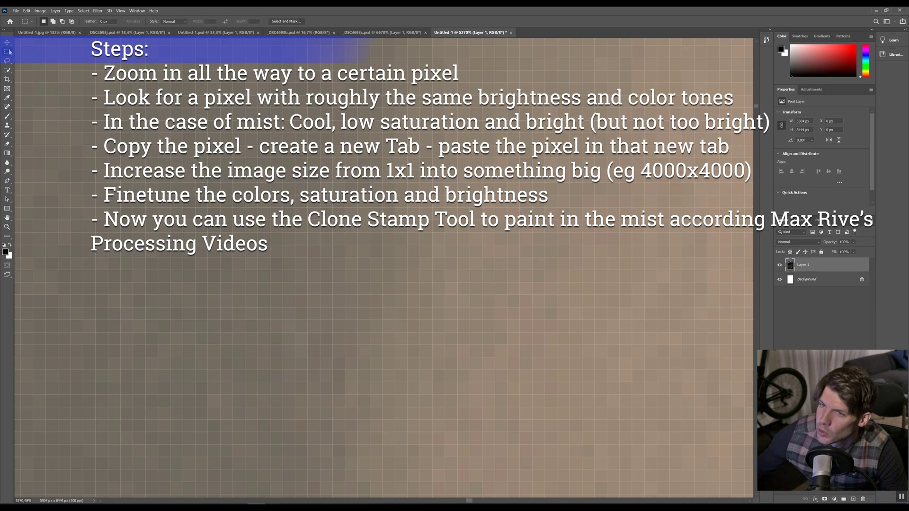
{"action": "left_click_drag", "start_coordinate": [322, 150], "coordinate": [332, 156]}
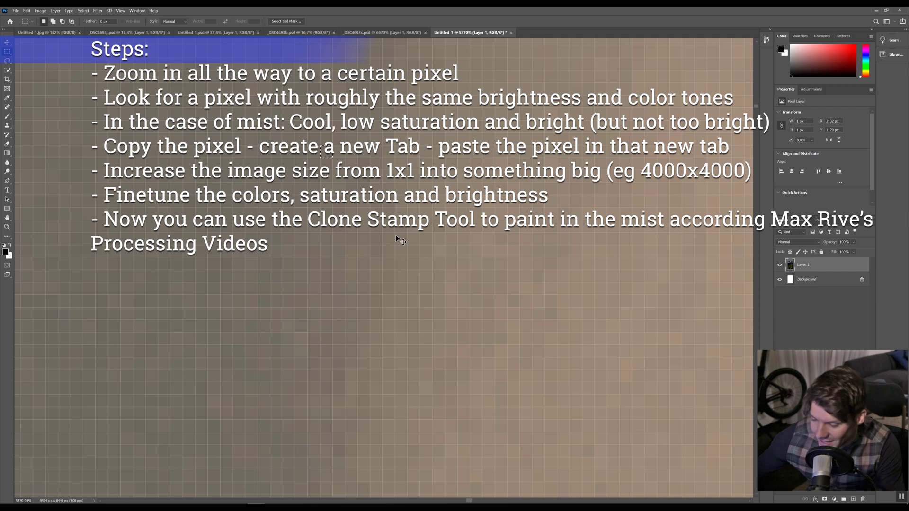
{"action": "key", "text": "ctrl+n"}
{"action": "left_click", "coordinate": [504, 325]}
Paste the misty pixel into Untitled-2 and resize the image to 4000 × 4000 px
{"action": "key", "text": "ctrl+v"}
{"action": "key", "text": "z"}
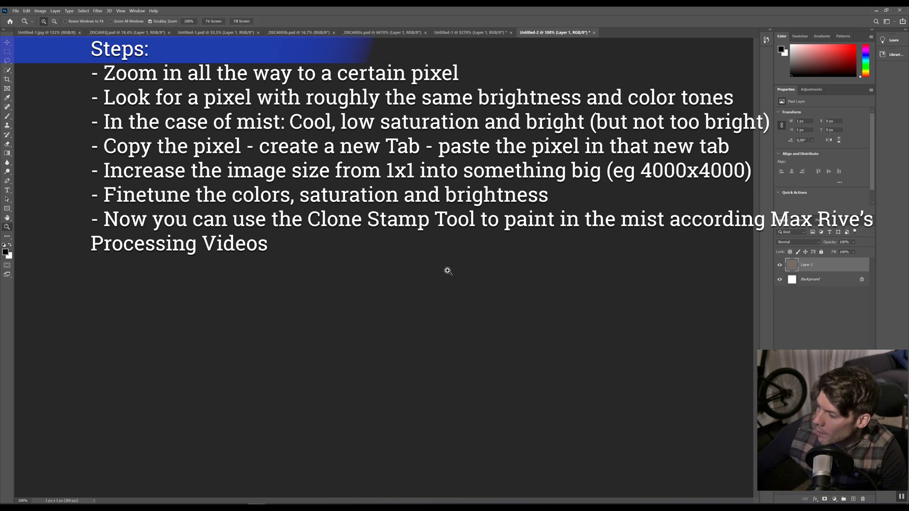
{"action": "left_click_drag", "start_coordinate": [428, 262], "coordinate": [468, 265]}
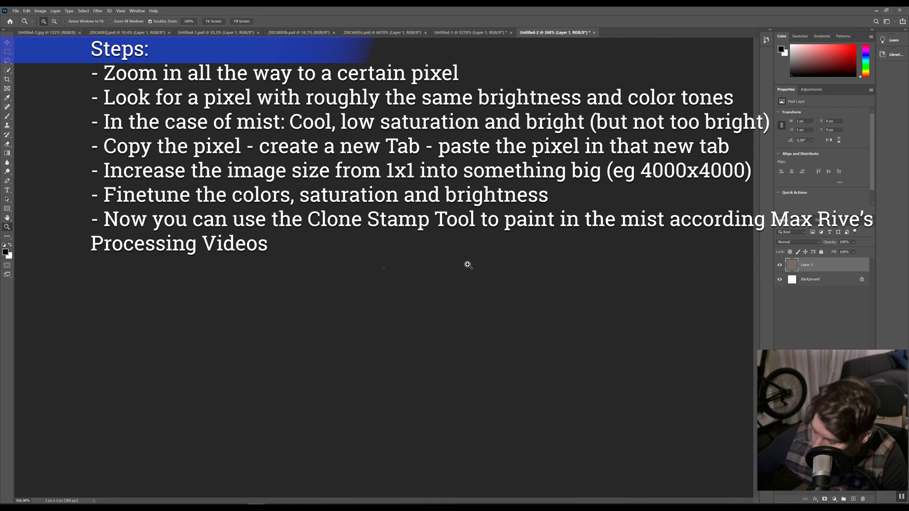
{"action": "key", "text": "ctrl+alt+i"}
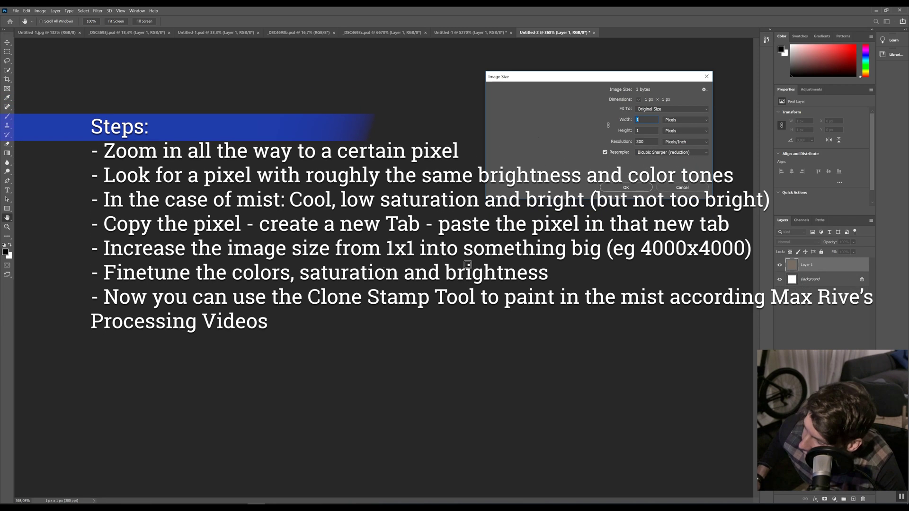
{"action": "type", "text": "4000"}
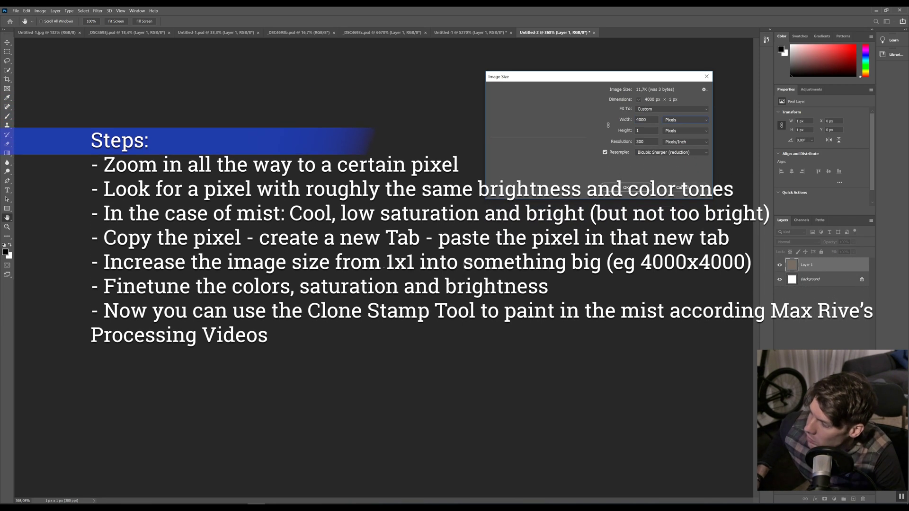
{"action": "key", "text": "Tab"}
{"action": "type", "text": "4000"}
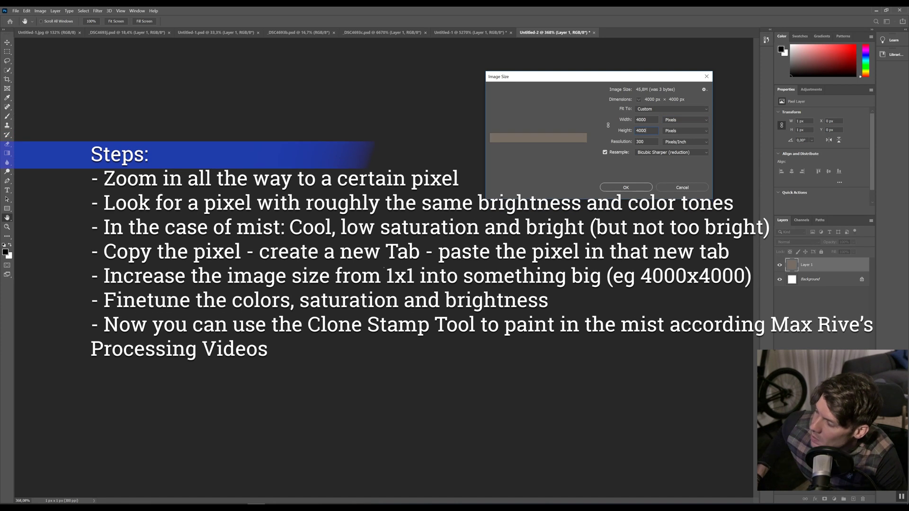
{"action": "key", "text": "Return"}
Fit the enlarged 4000 px swatch in the window
{"action": "key", "text": "z"}
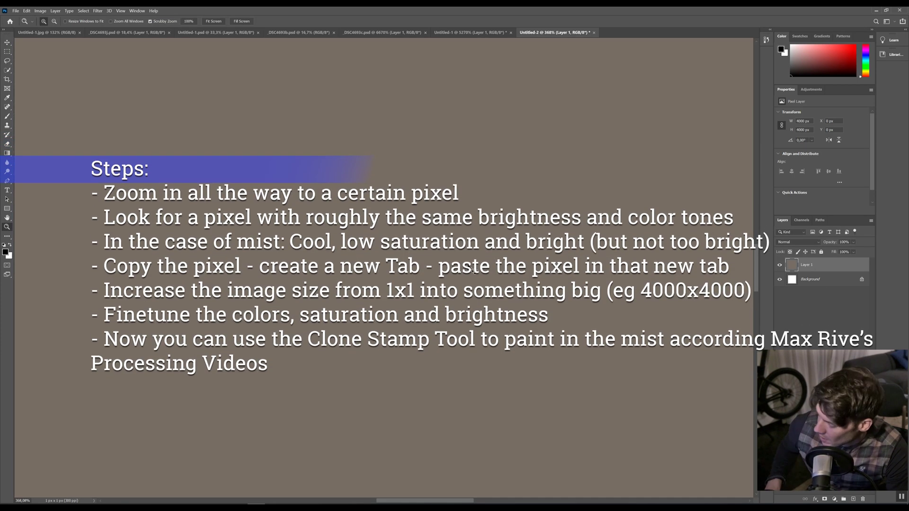
{"action": "key", "text": "ctrl+0"}
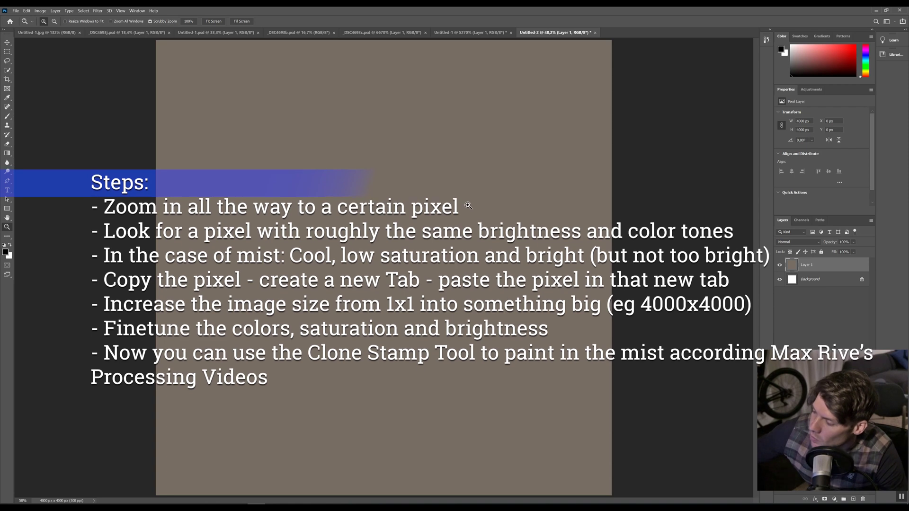
{"action": "left_click_drag", "start_coordinate": [453, 205], "coordinate": [424, 253]}
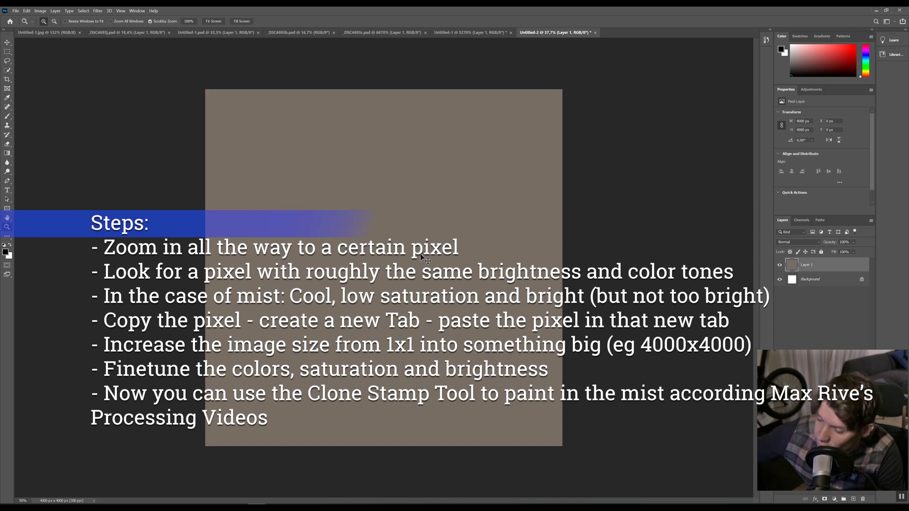
{"action": "key", "text": "ctrl+b"}
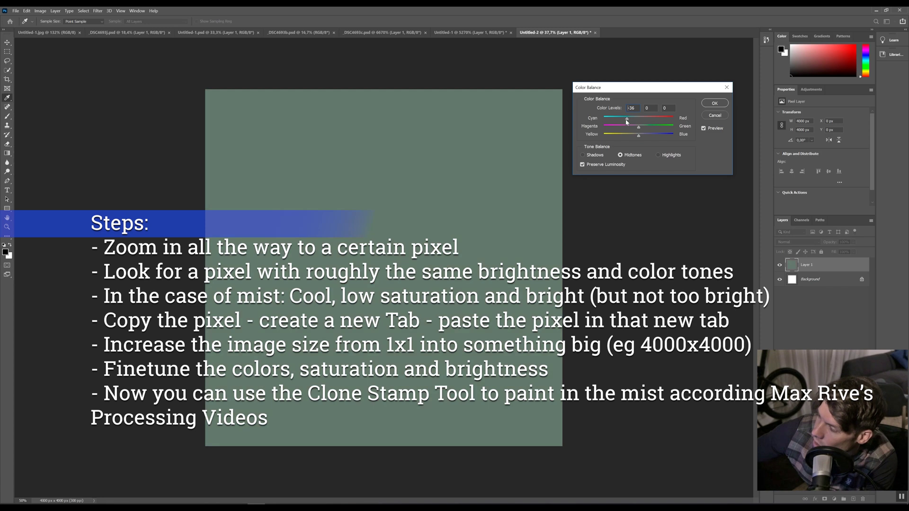
Tint the swatch with Color Balance Cyan -44 / Blue +43 and Hue/Saturation -56
{"action": "left_click", "coordinate": [653, 135]}
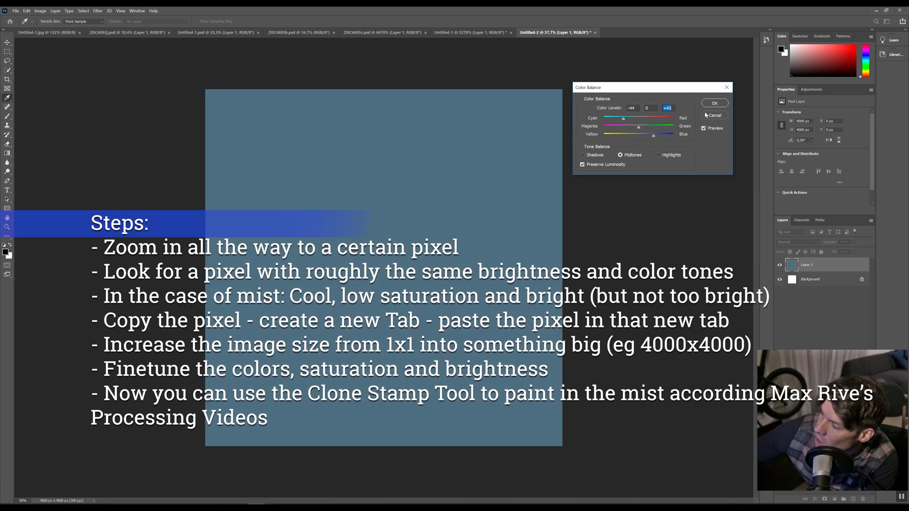
{"action": "left_click", "coordinate": [723, 107]}
{"action": "left_click", "coordinate": [41, 11]}
{"action": "mouse_move", "coordinate": [71, 27]}
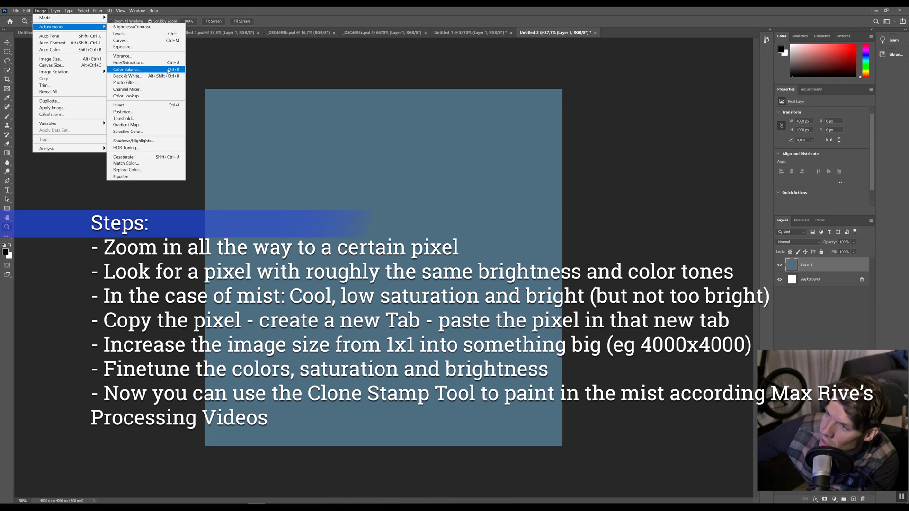
{"action": "left_click", "coordinate": [161, 63]}
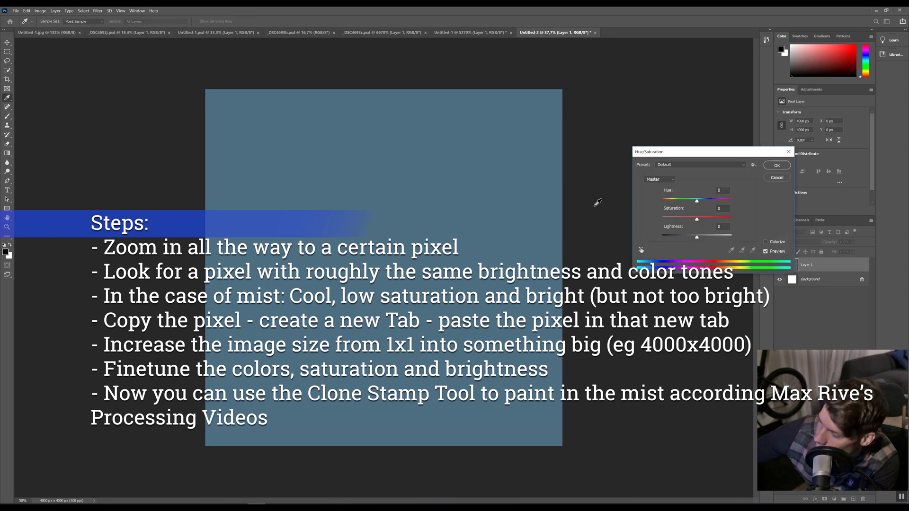
{"action": "left_click", "coordinate": [678, 218]}
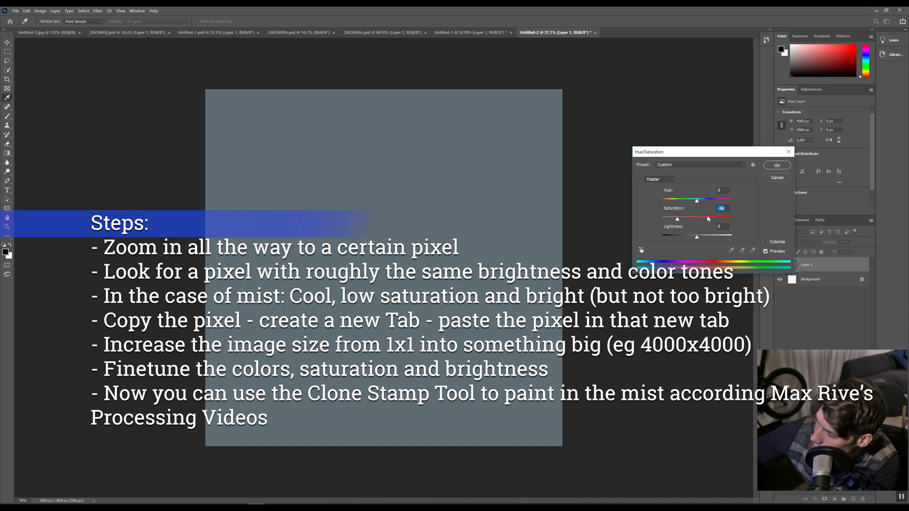
{"action": "left_click", "coordinate": [768, 165]}
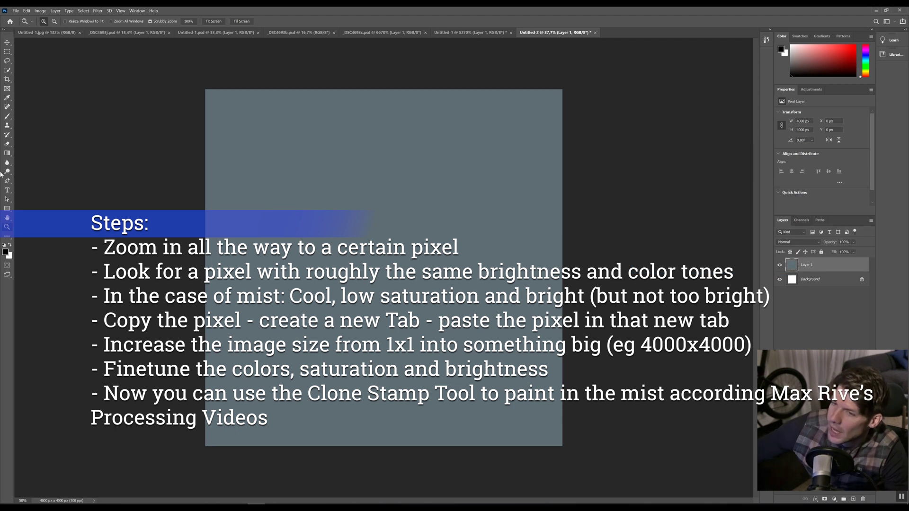
{"action": "left_click", "coordinate": [7, 126]}
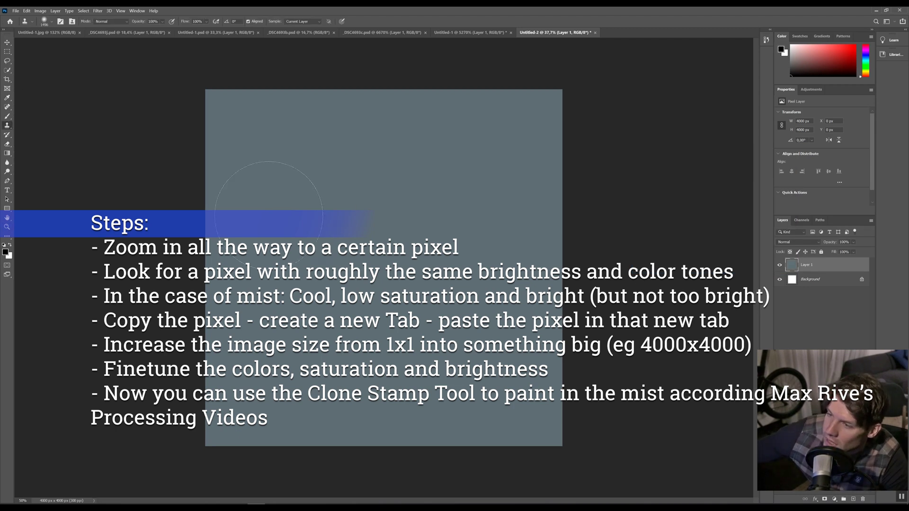
Sample the bluish-grey swatch as the clone source, then fit the Untitled-1 mountain photo on screen
{"action": "left_click", "coordinate": [392, 258]}
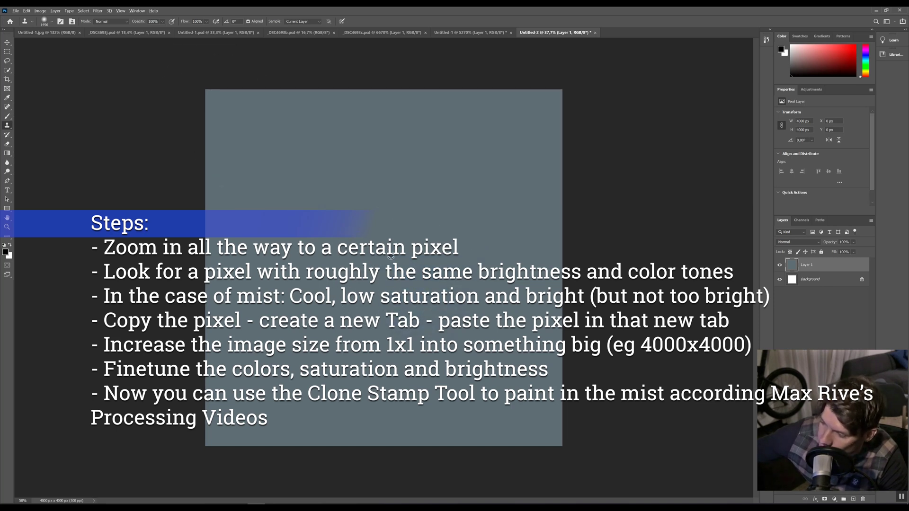
{"action": "left_click", "coordinate": [471, 33]}
{"action": "left_click", "coordinate": [554, 32]}
{"action": "left_click", "coordinate": [471, 32]}
{"action": "key", "text": "ctrl+0"}
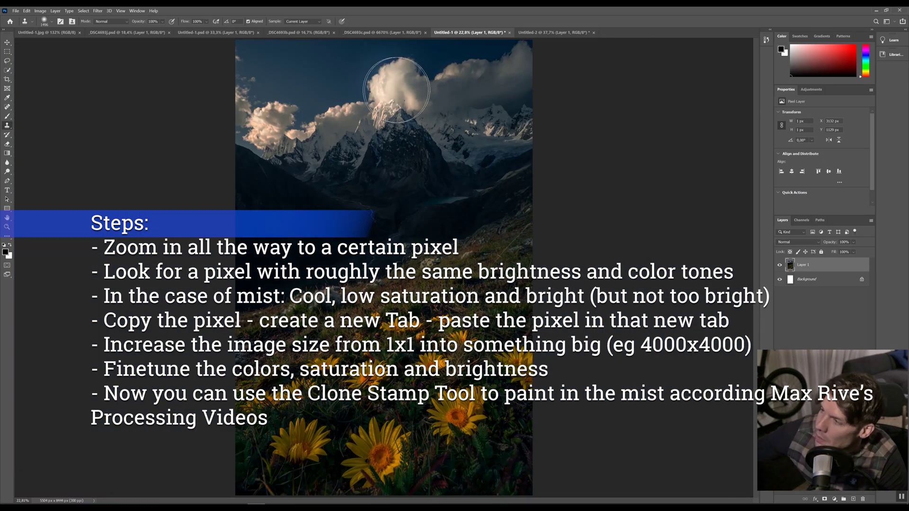
Clone soft mist into the valley with a 672 px stamp at 58% opacity, selection dropped
{"action": "left_click", "coordinate": [561, 33]}
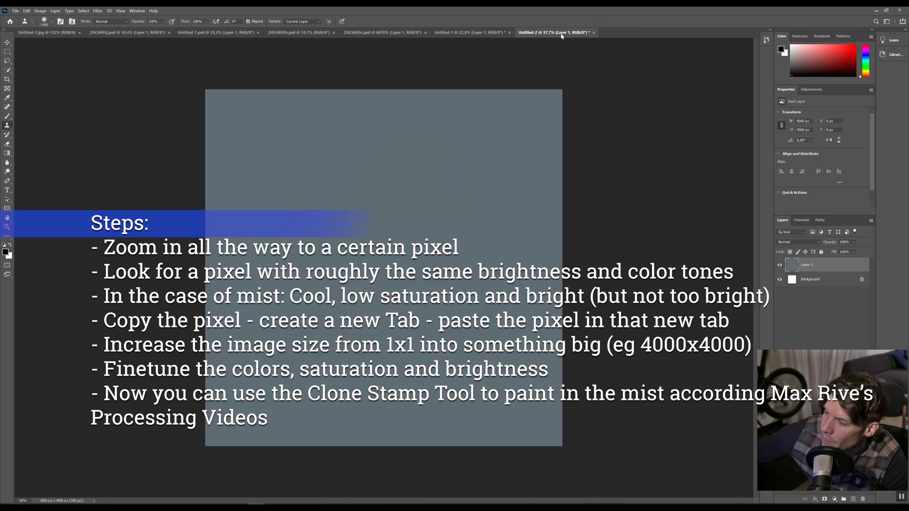
{"action": "left_click", "coordinate": [472, 32]}
{"action": "left_click_drag", "start_coordinate": [347, 209], "coordinate": [341, 194]}
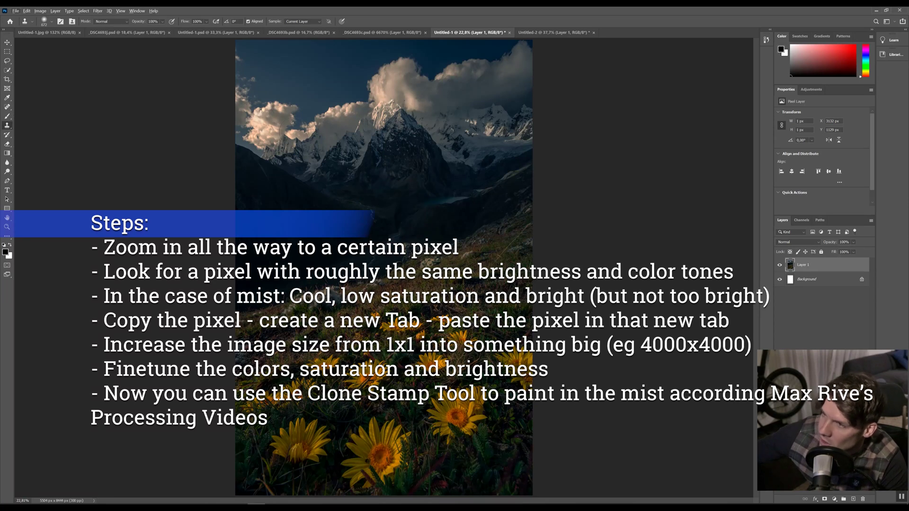
{"action": "key", "text": "ctrl+d"}
{"action": "left_click_drag", "start_coordinate": [161, 21], "coordinate": [151, 30]}
{"action": "left_click_drag", "start_coordinate": [365, 189], "coordinate": [421, 209]}
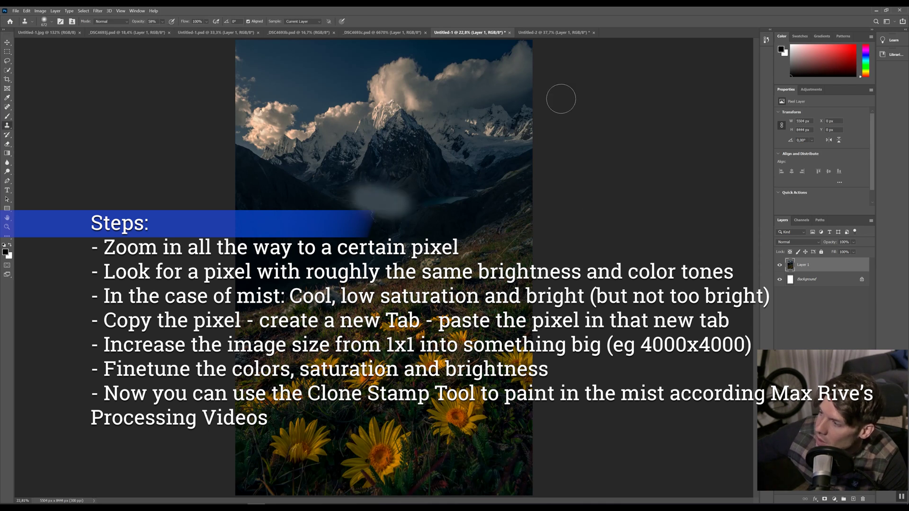
{"action": "left_click", "coordinate": [557, 33]}
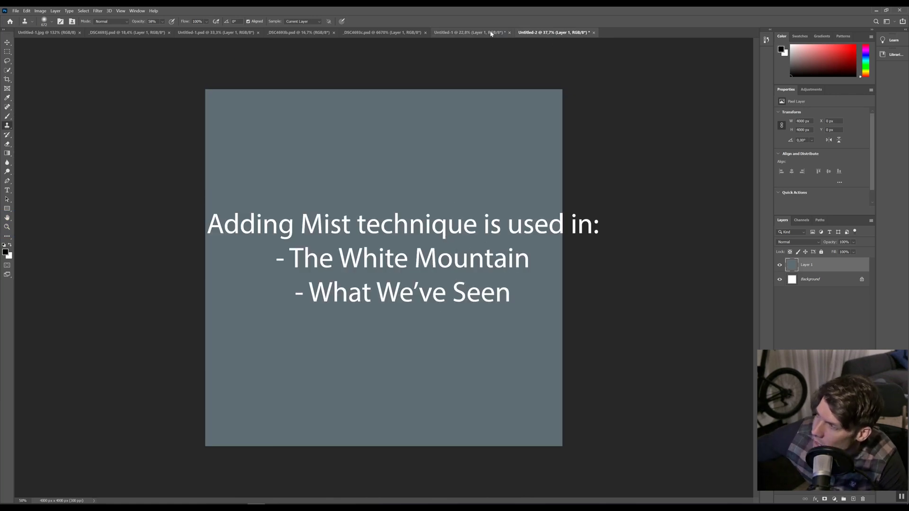
Warm the swatch to tan by shifting Color Balance toward Yellow, then return to Untitled-1
{"action": "key", "text": "ctrl+b"}
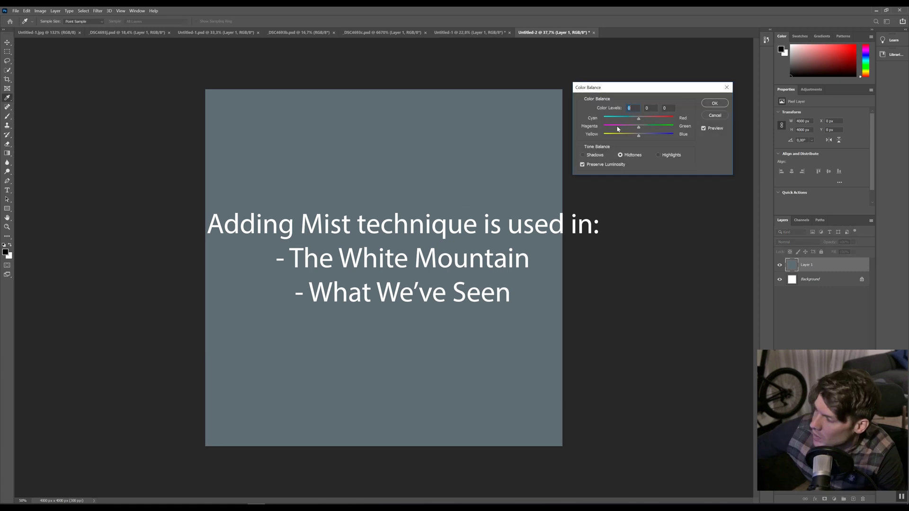
{"action": "left_click", "coordinate": [617, 135]}
{"action": "left_click", "coordinate": [714, 103]}
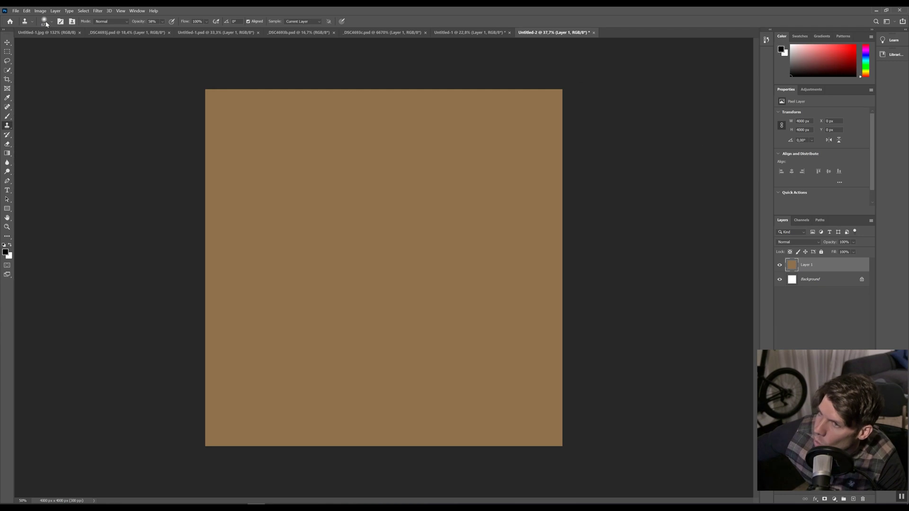
{"action": "left_click", "coordinate": [458, 33]}
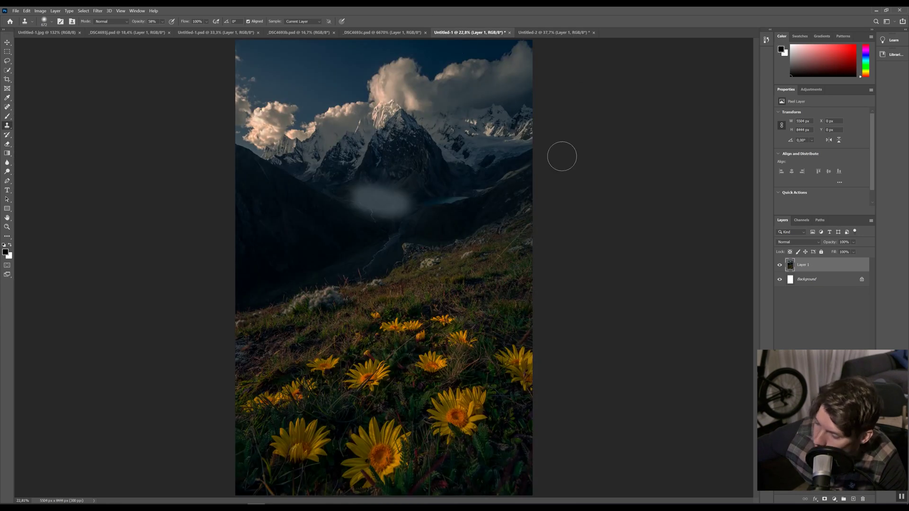